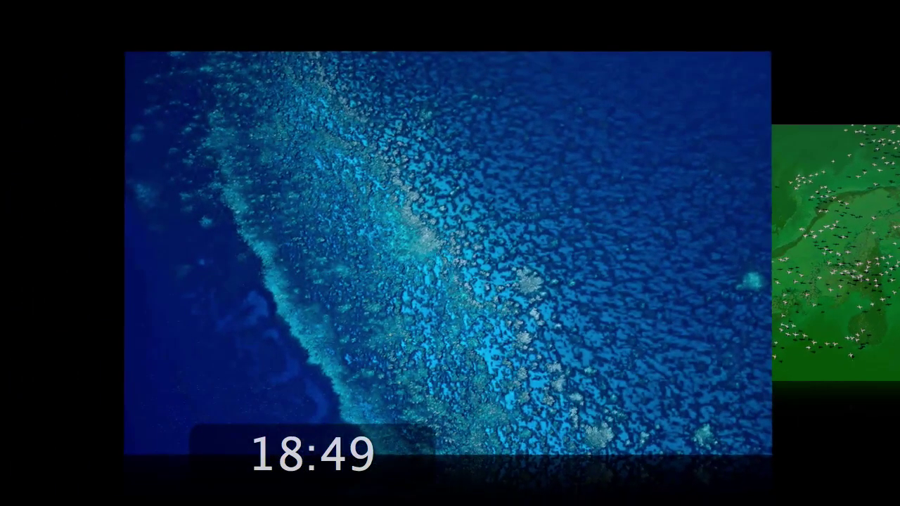
# Step: Dismiss the screen saver and unlock the Mac with the account password
pyautogui.moveTo(535, 145)
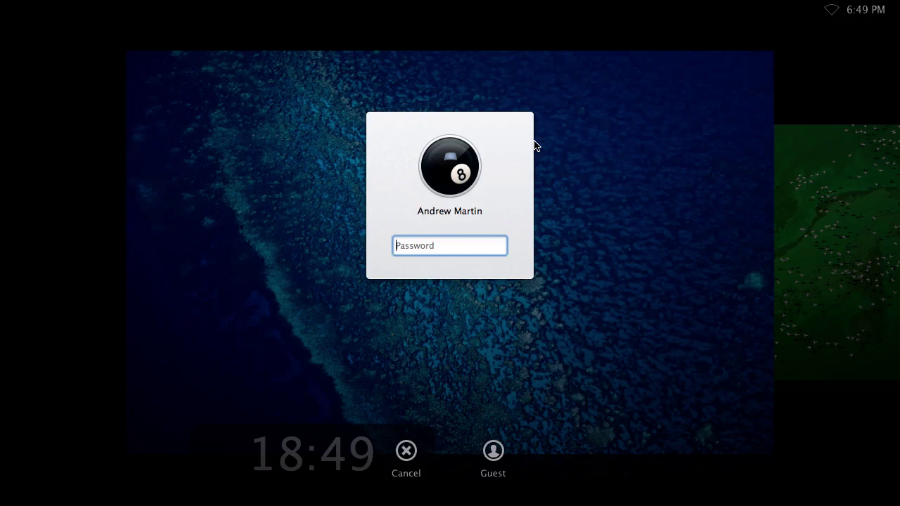
pyautogui.write('••••••••••')
pyautogui.press('Return')
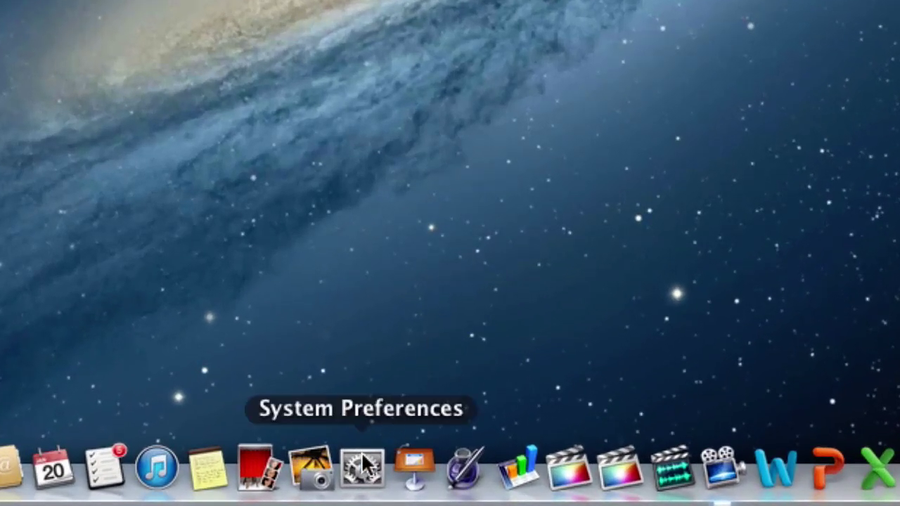
# Step: Open the Screen Saver tab of Desktop & Screen Saver and scroll down the Slideshows list
pyautogui.click(362, 457)
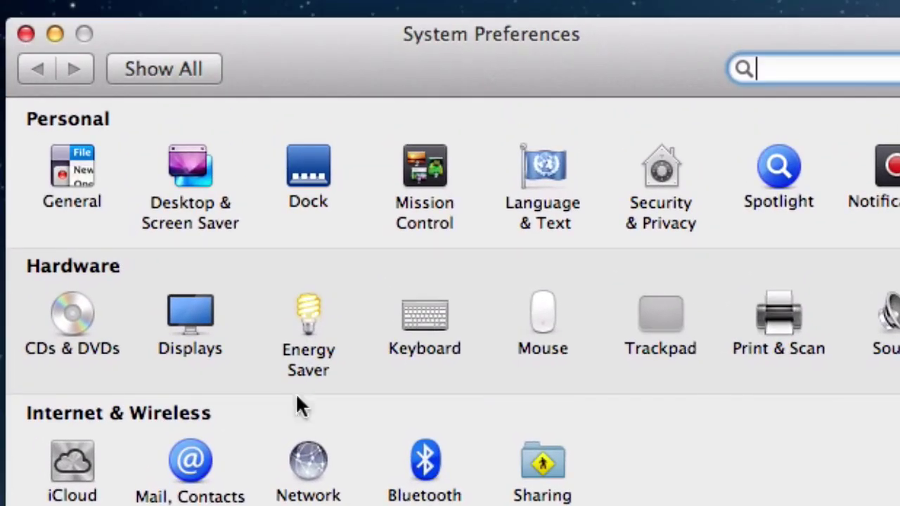
pyautogui.click(189, 170)
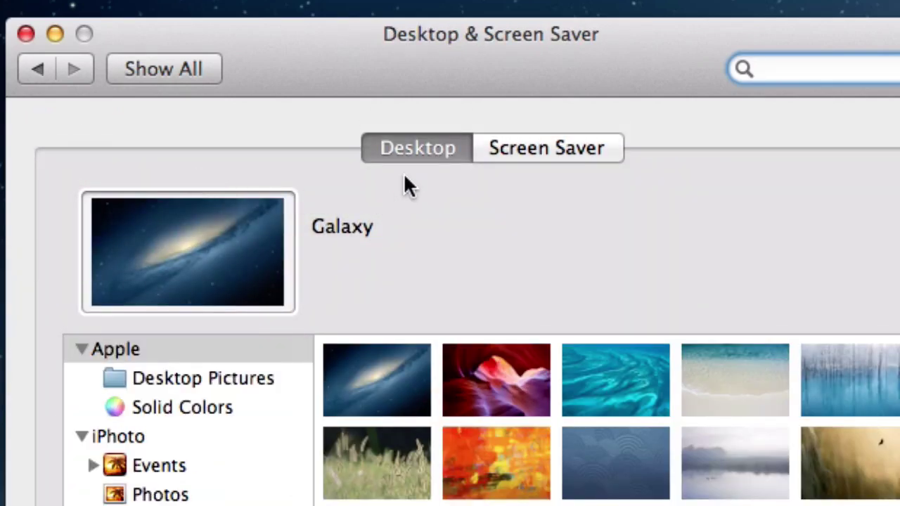
pyautogui.click(500, 139)
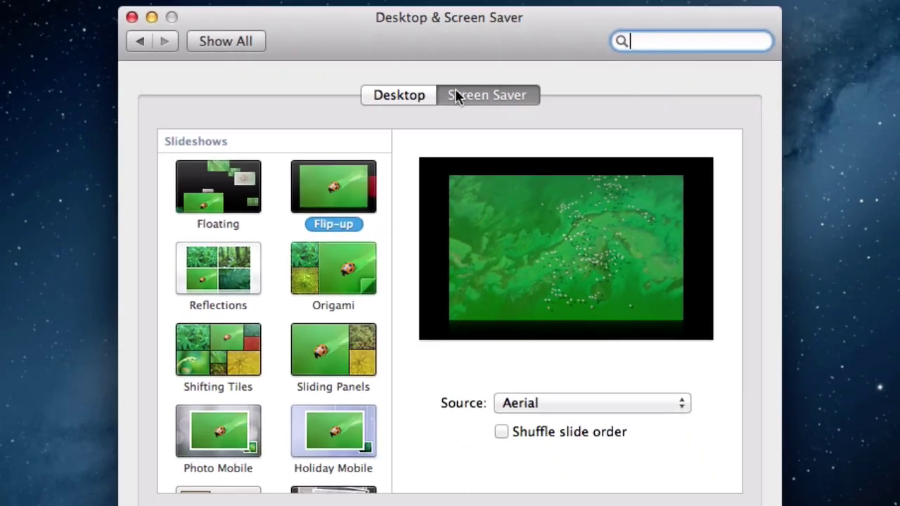
pyautogui.moveTo(525, 218)
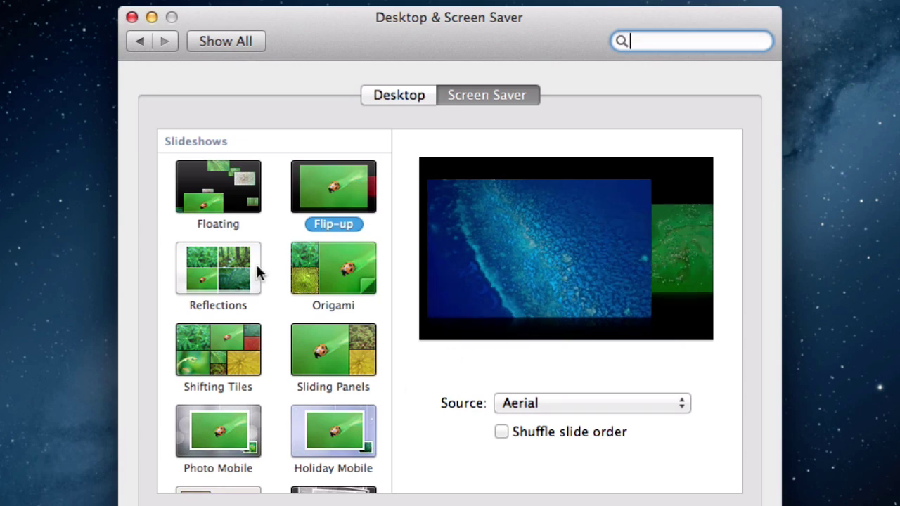
pyautogui.scroll(-3, 275, 416)
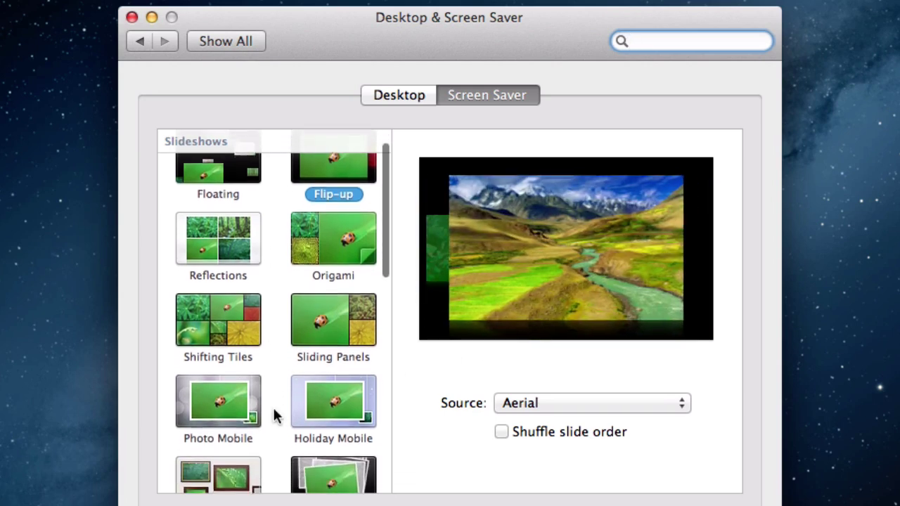
pyautogui.scroll(-5, 274, 416)
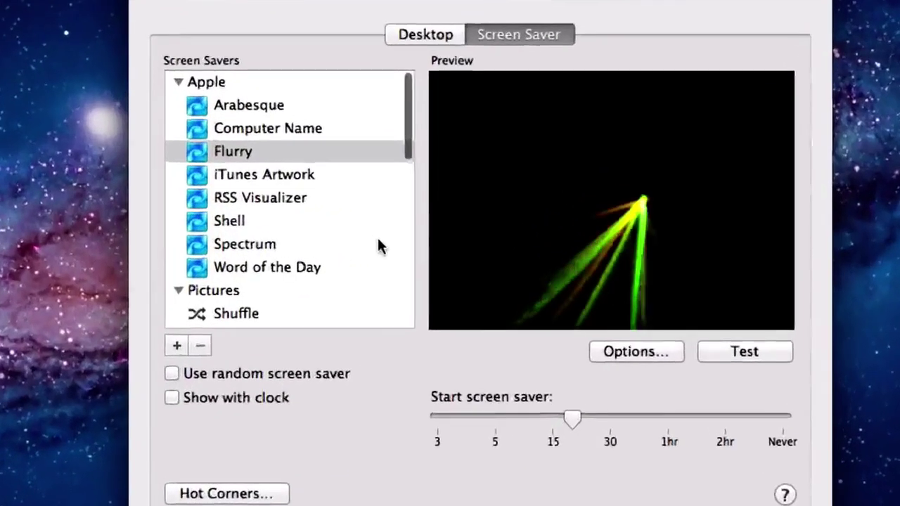
pyautogui.scroll(-3, 378, 238)
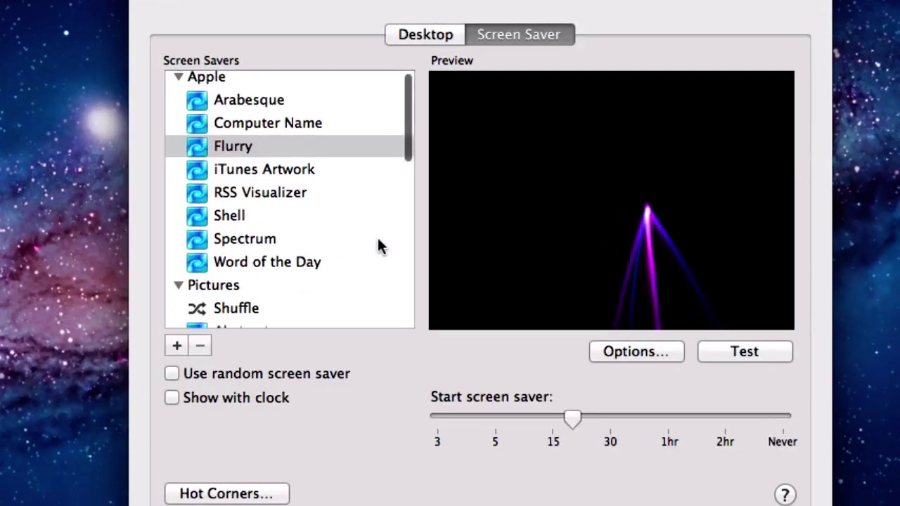
pyautogui.scroll(-10, 378, 239)
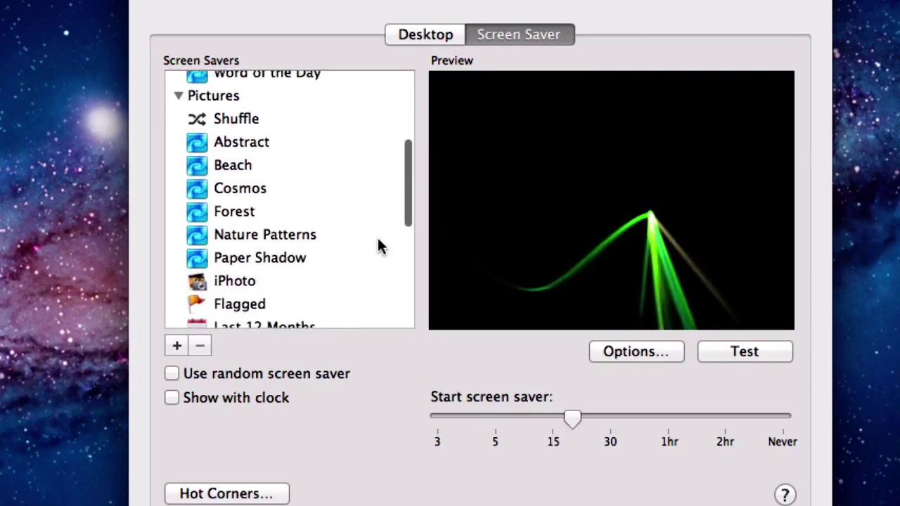
pyautogui.scroll(-12, 378, 237)
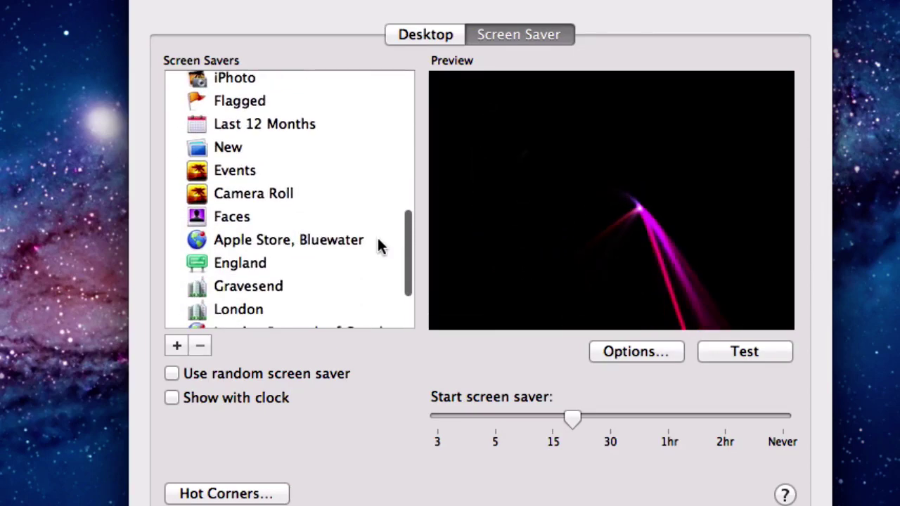
pyautogui.scroll(-5, 379, 239)
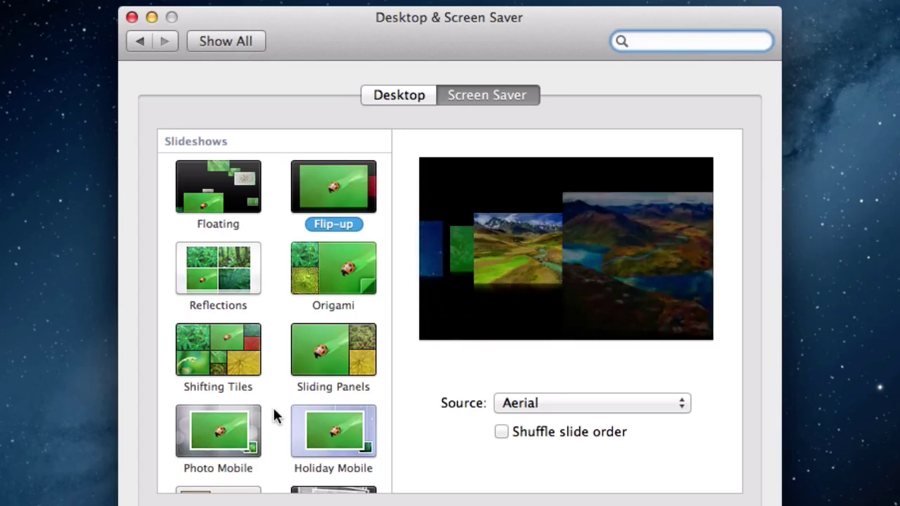
# Step: Choose the Shifting Tiles slideshow, trying National Geographic and the 28 Nov 2012 event as sources
pyautogui.click(324, 281)
pyautogui.click(241, 369)
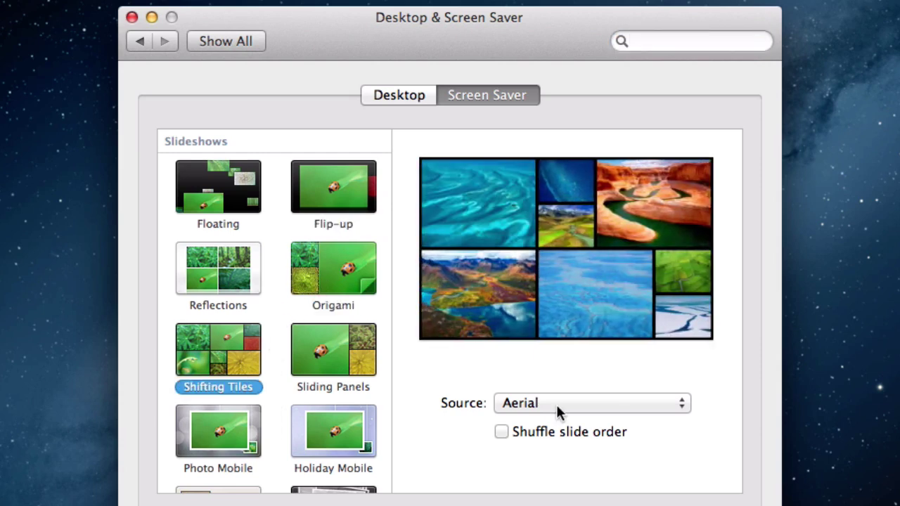
pyautogui.click(557, 405)
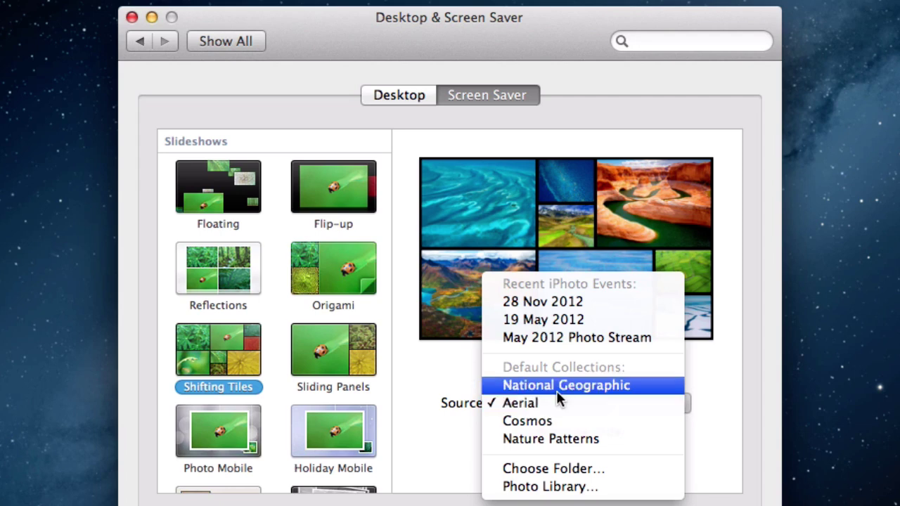
pyautogui.click(557, 392)
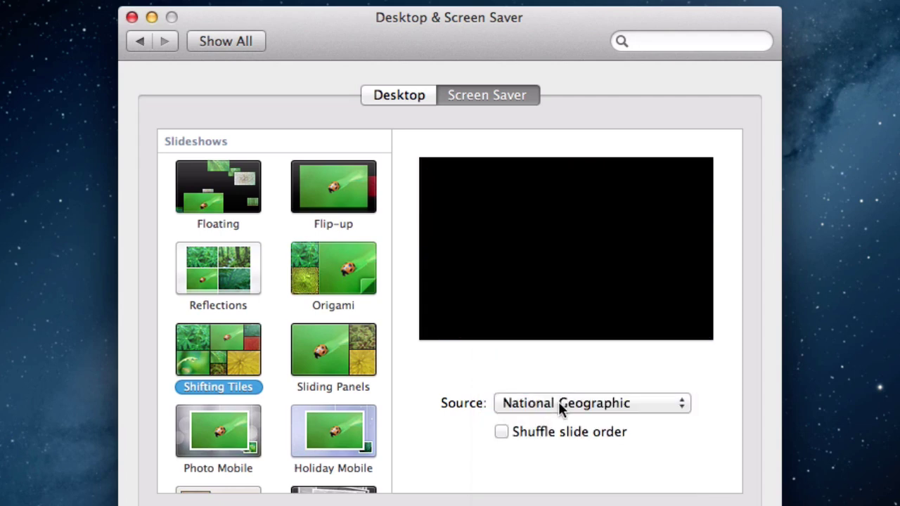
pyautogui.click(560, 407)
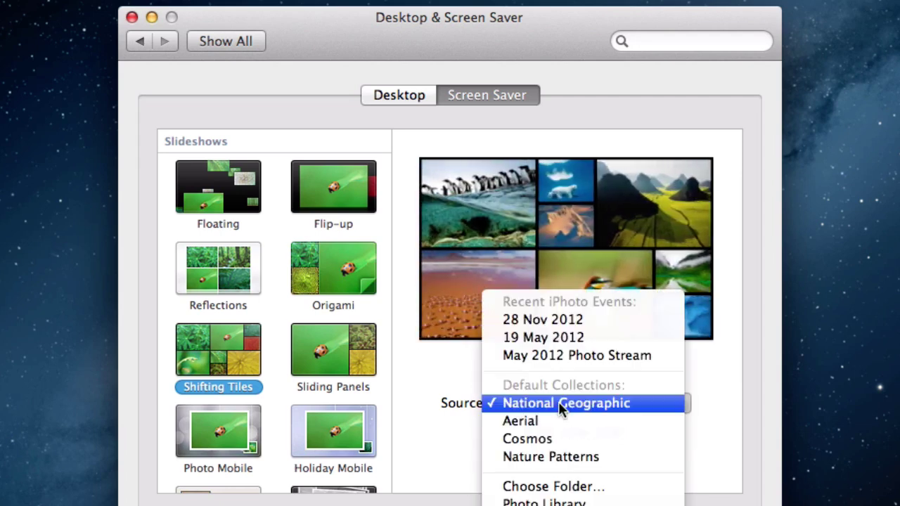
pyautogui.click(544, 321)
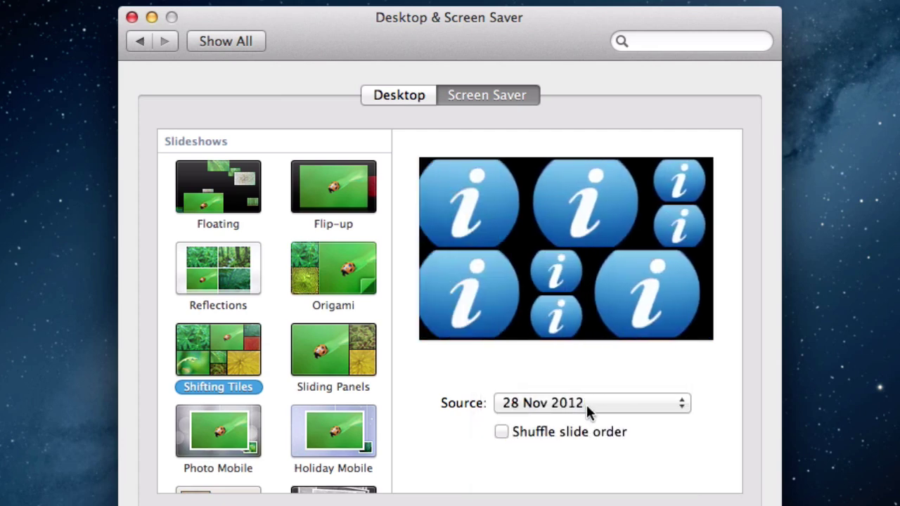
# Step: Switch the source from May 2012 Photo Stream to Nature Patterns, leaving slide shuffling off
pyautogui.click(588, 407)
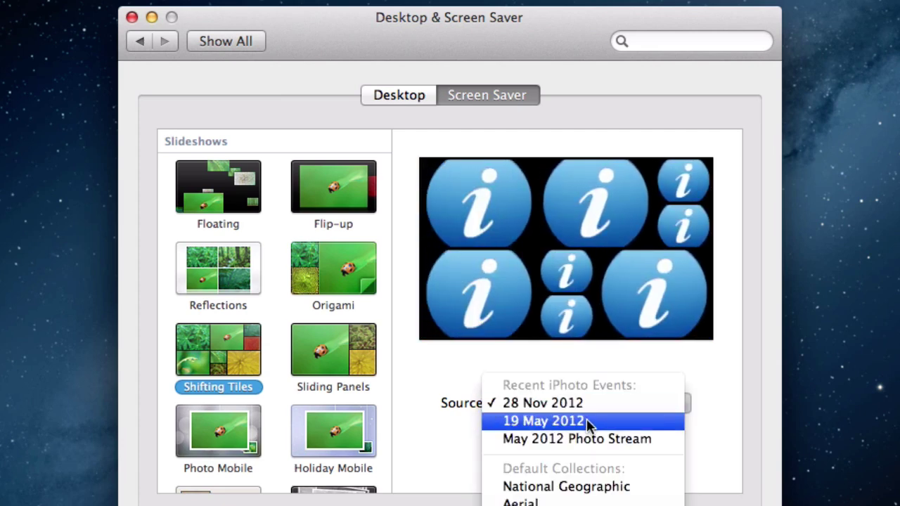
pyautogui.click(588, 439)
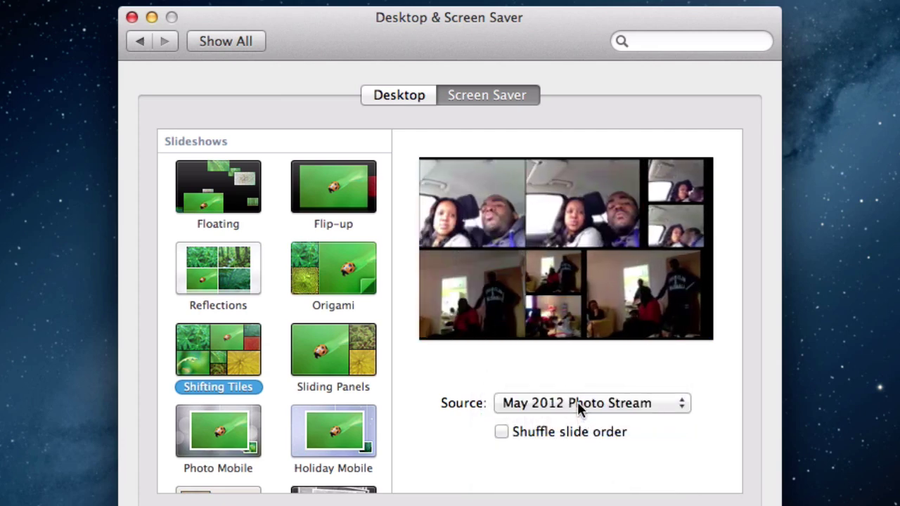
pyautogui.click(577, 402)
pyautogui.click(599, 426)
pyautogui.click(598, 427)
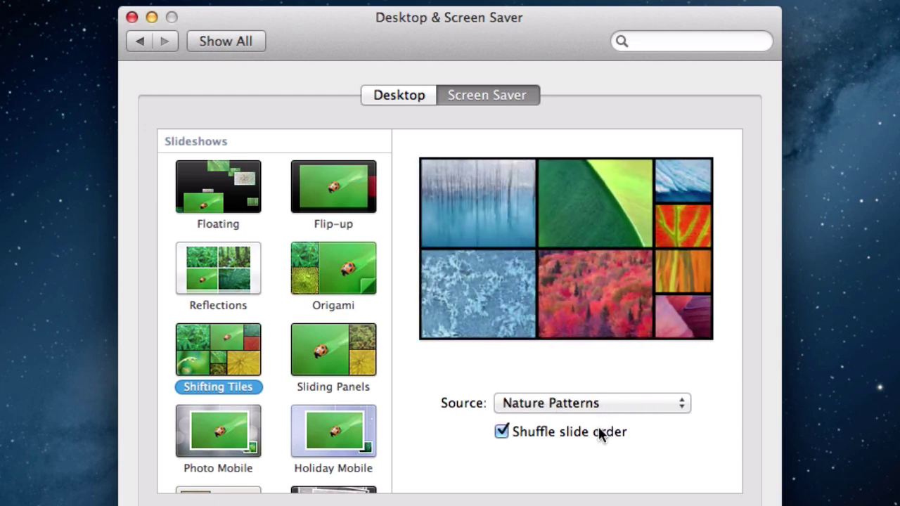
pyautogui.click(599, 432)
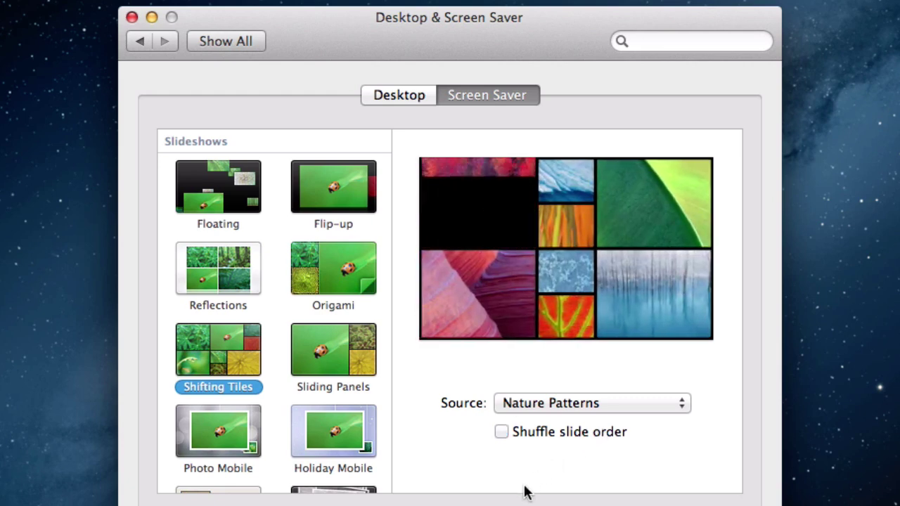
# Step: Select the Message screen saver, keep the computer's name as its message, and enable Show with clock
pyautogui.scroll(-5, 342, 467)
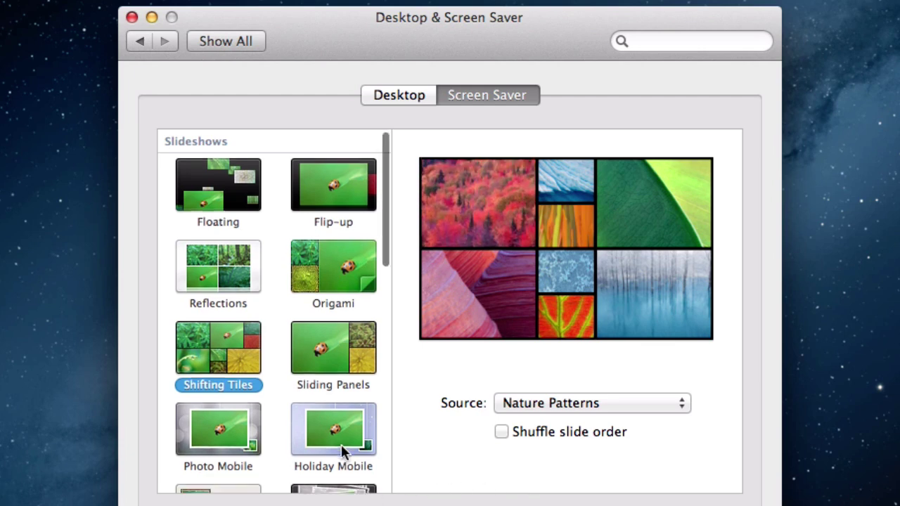
pyautogui.scroll(-5, 342, 452)
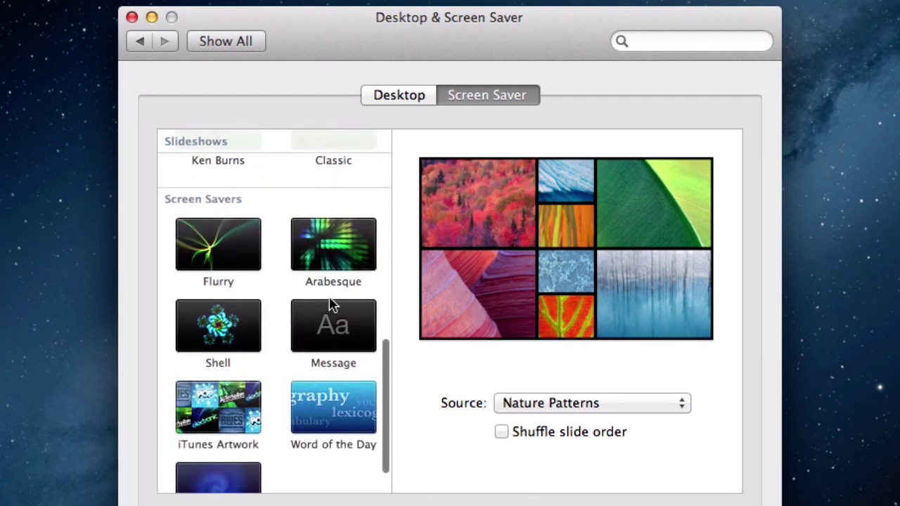
pyautogui.click(334, 325)
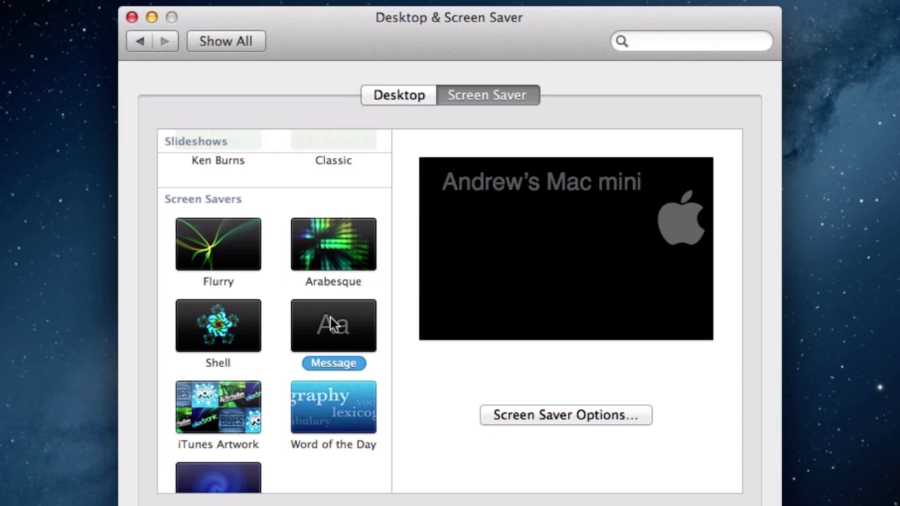
pyautogui.click(534, 422)
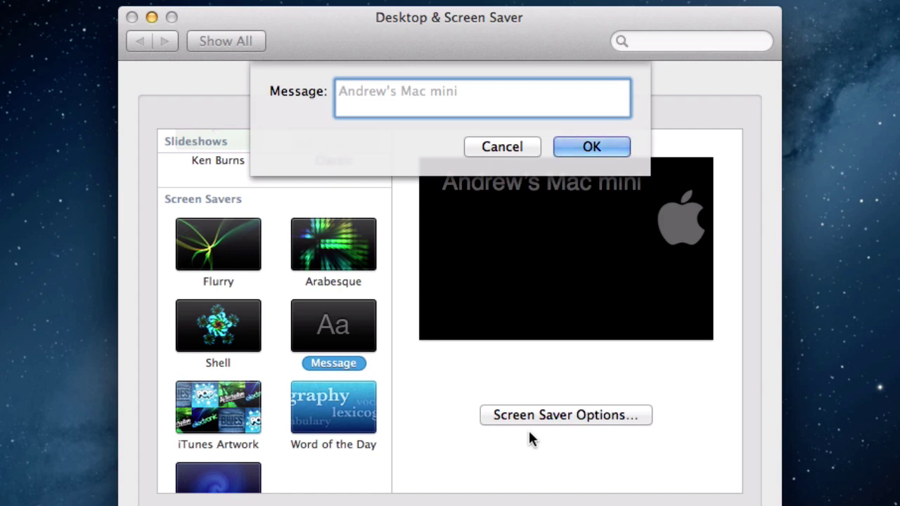
pyautogui.click(618, 148)
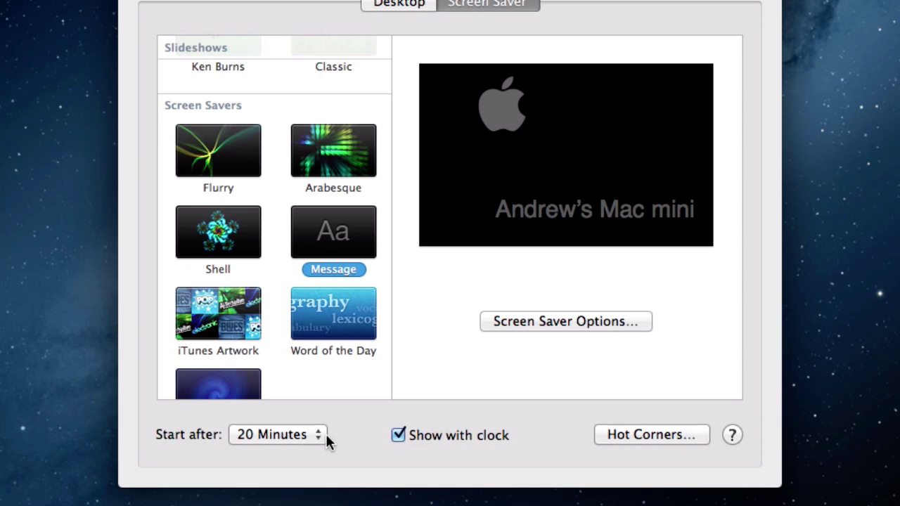
pyautogui.click(398, 436)
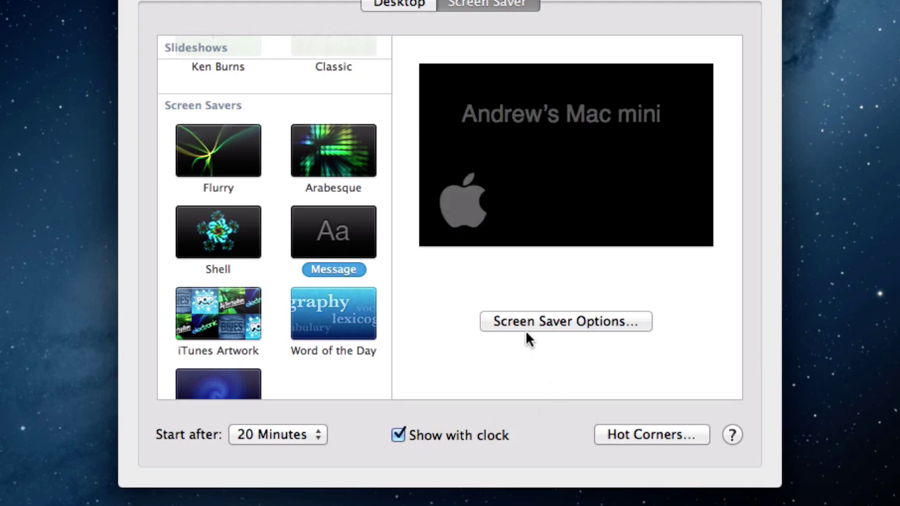
pyautogui.scroll(5, 346, 258)
pyautogui.scroll(3, 346, 258)
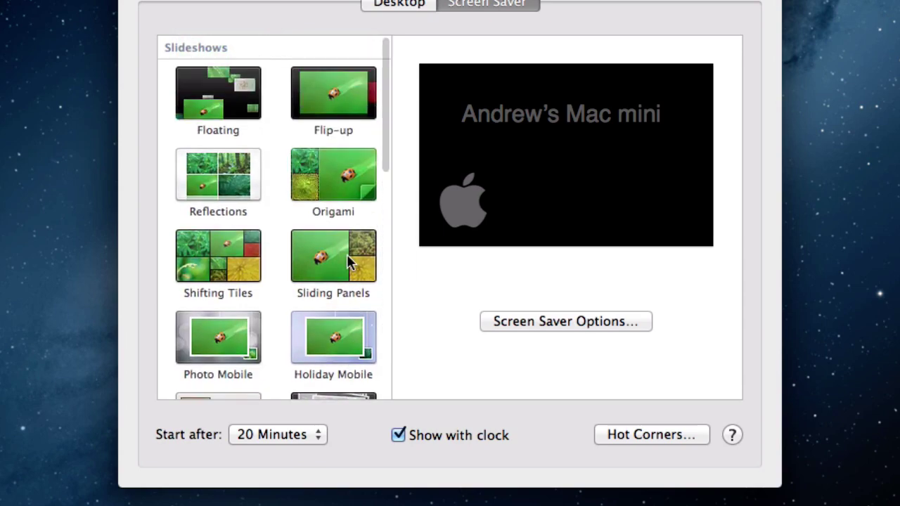
# Step: Select the Sliding Panels slideshow of Nature Patterns and preview it full screen
pyautogui.click(330, 263)
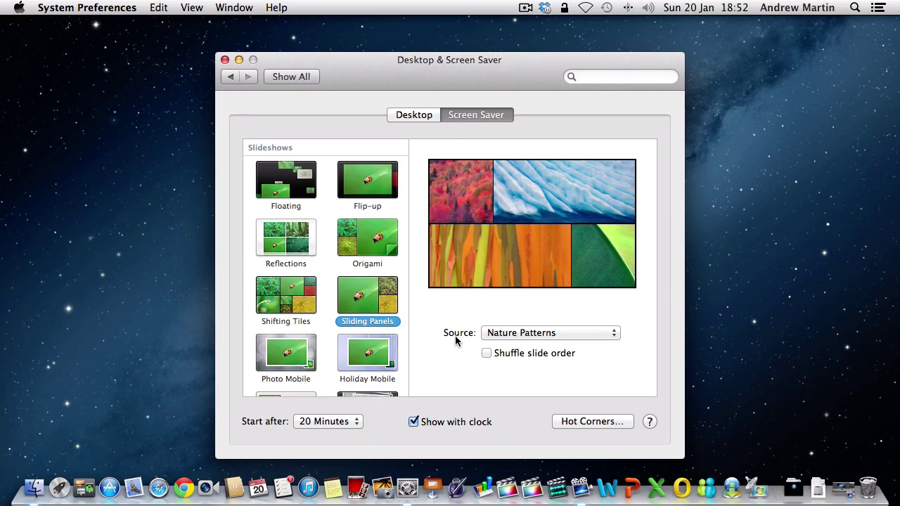
pyautogui.moveTo(526, 207)
pyautogui.click(533, 270)
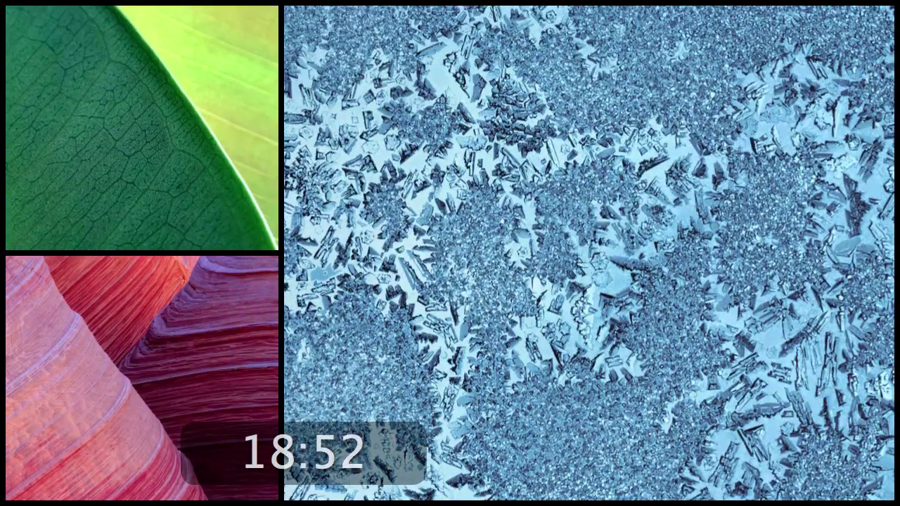
pyautogui.moveTo(532, 273)
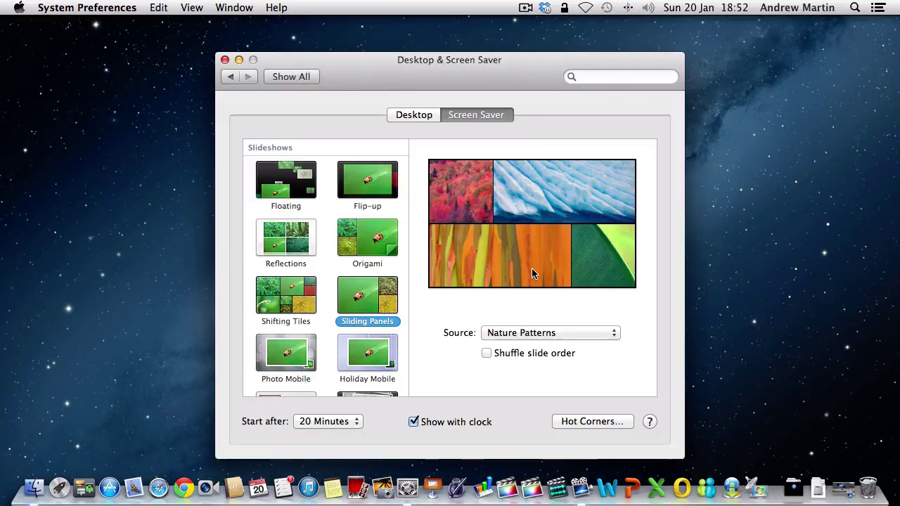
# Step: Tick Require password in Security & Privacy's General tab, then quit System Preferences
pyautogui.click(281, 79)
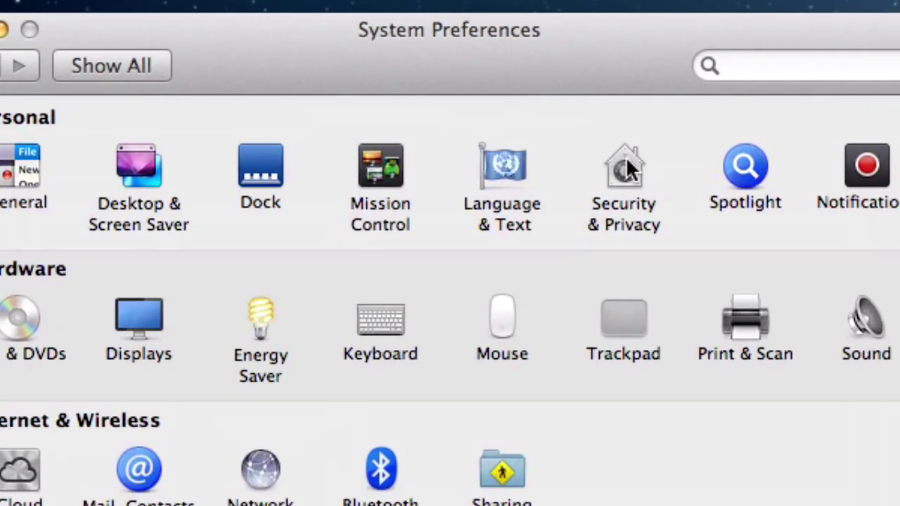
pyautogui.click(626, 167)
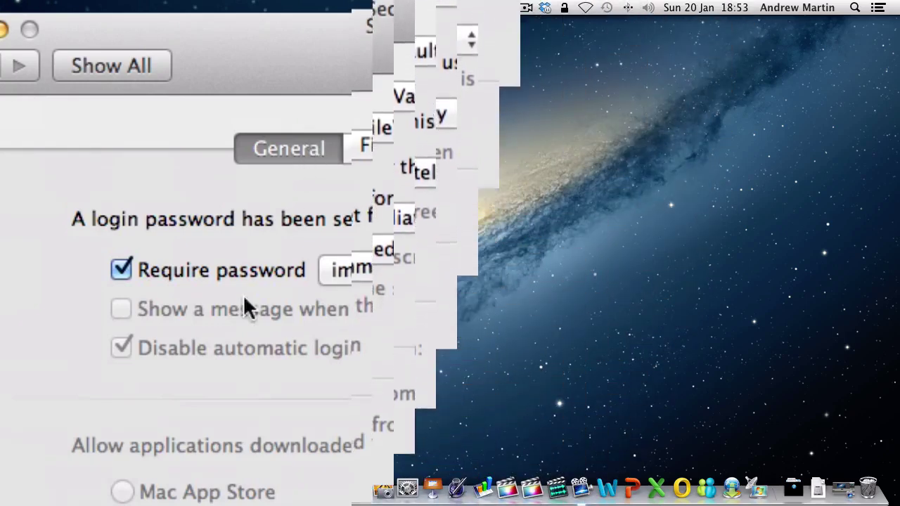
pyautogui.click(123, 271)
pyautogui.click(124, 272)
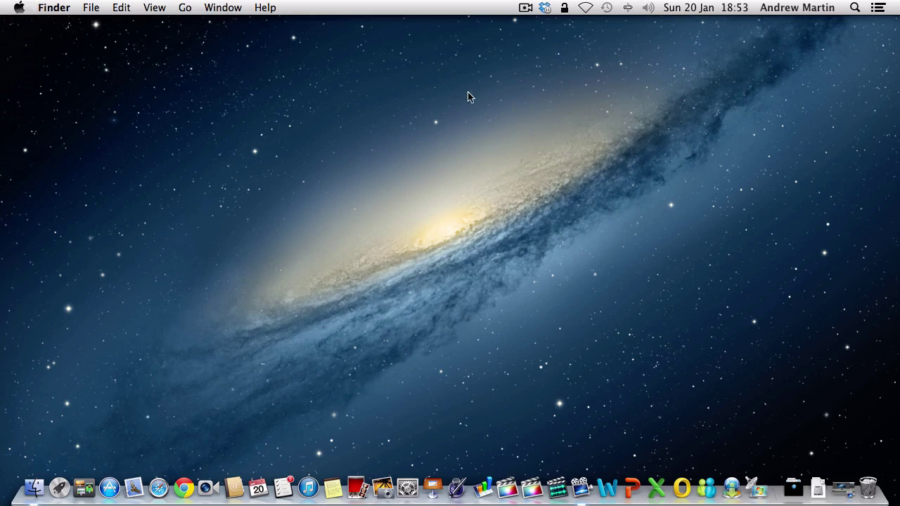
pyautogui.click(529, 9)
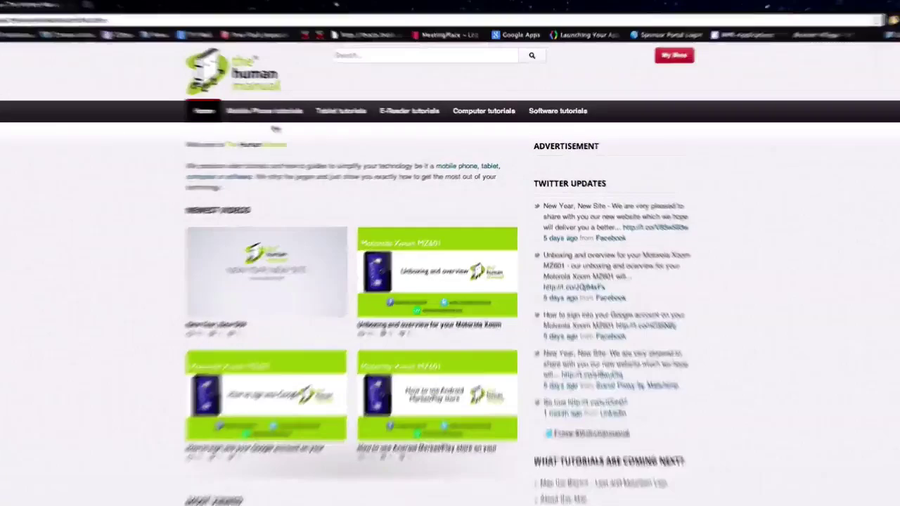
# Step: Fill the comment form with the commenter's name and a comment thanking for the video and asking a question
pyautogui.moveTo(295, 91)
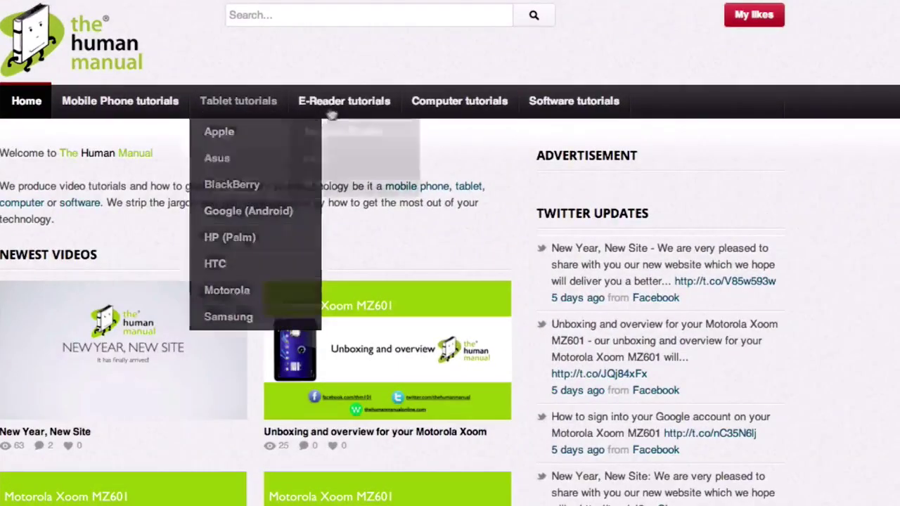
pyautogui.moveTo(437, 107)
pyautogui.moveTo(557, 106)
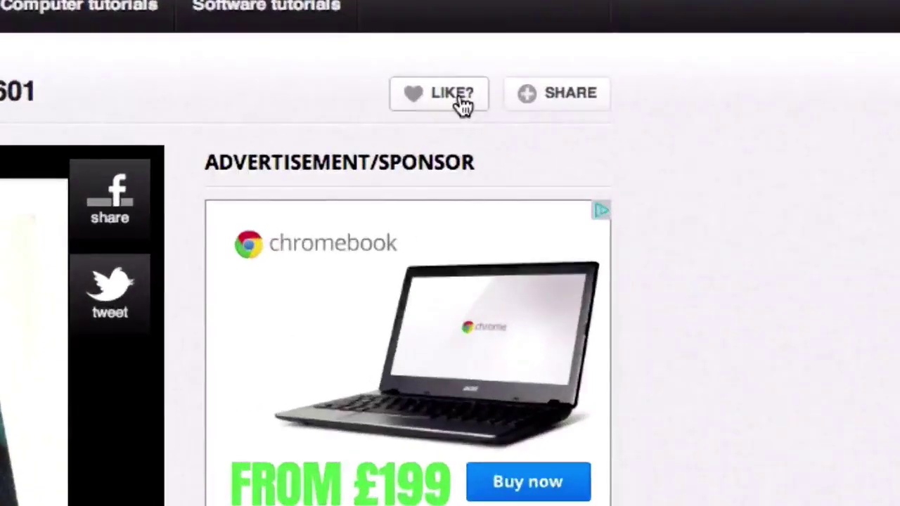
pyautogui.moveTo(538, 99)
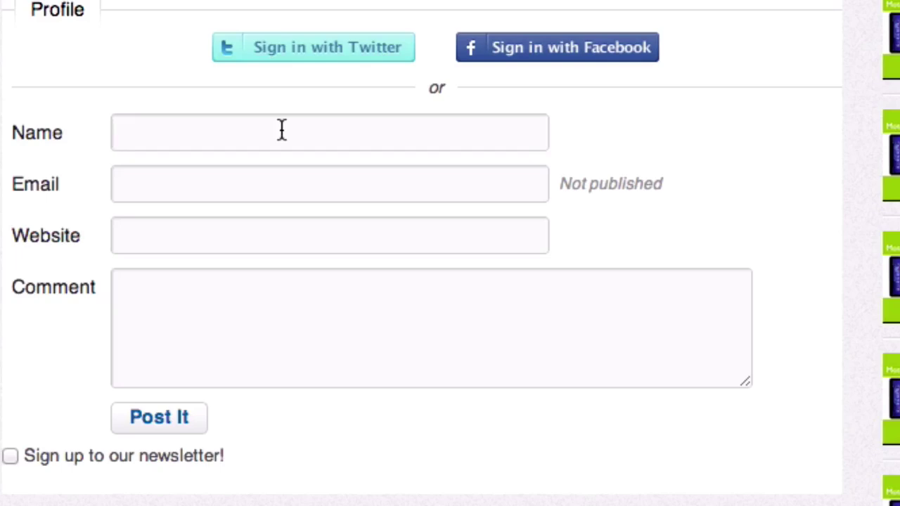
pyautogui.click(282, 129)
pyautogui.write('Andrew')
pyautogui.press('Tab')
pyautogui.press('Tab')
pyautogui.press('Tab')
pyautogui.write('Love')
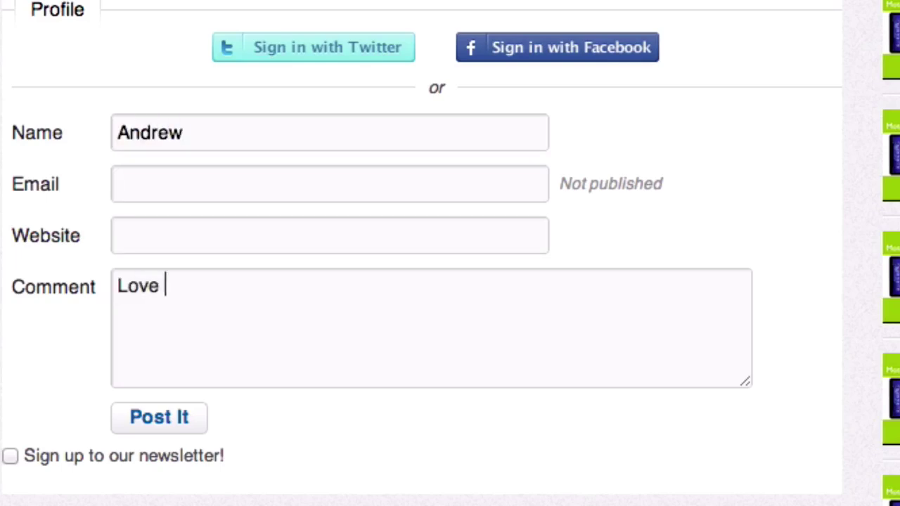
pyautogui.write('d the video thanks. How do you change this t')
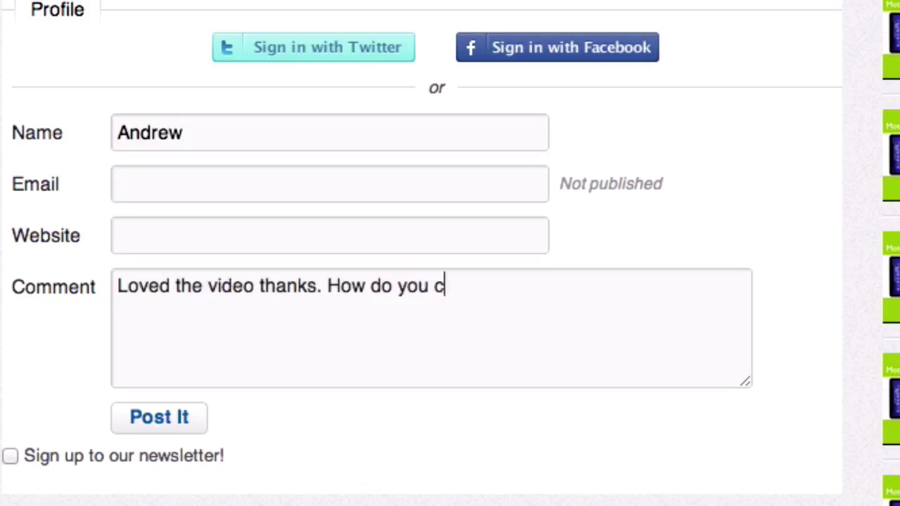
pyautogui.write('o be something else though? S')
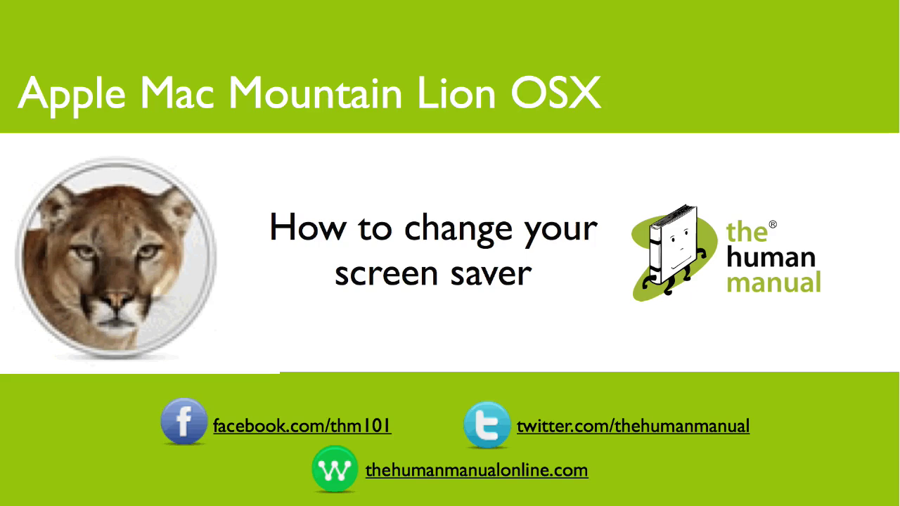